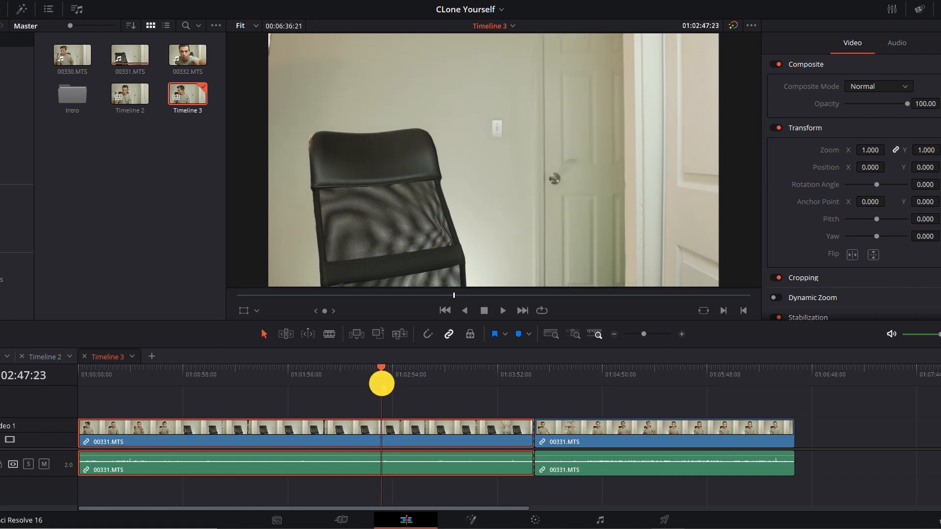
Step: Split the first Video 1 clip at 01:02:47:23 and move the part after the cut up to Video 2
{"action": "key", "text": "ctrl+b"}
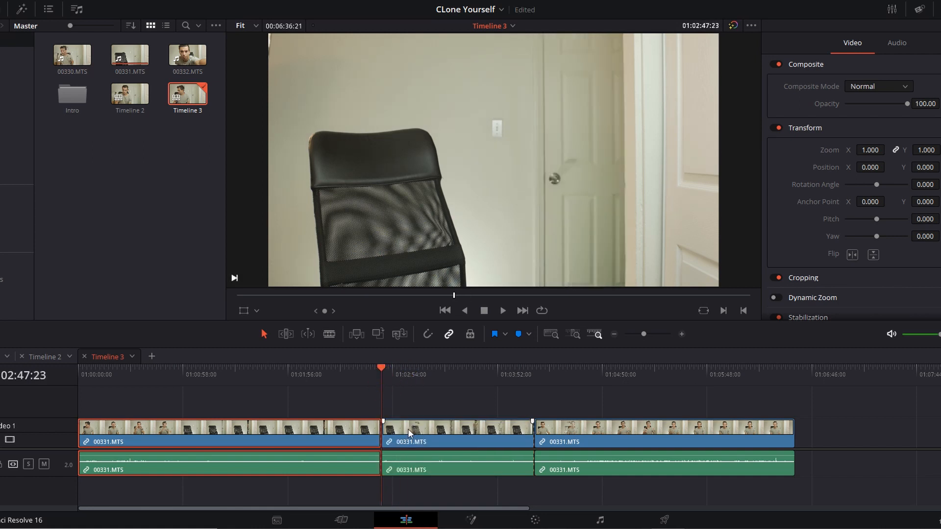
{"action": "left_click_drag", "start_coordinate": [407, 428], "coordinate": [473, 385]}
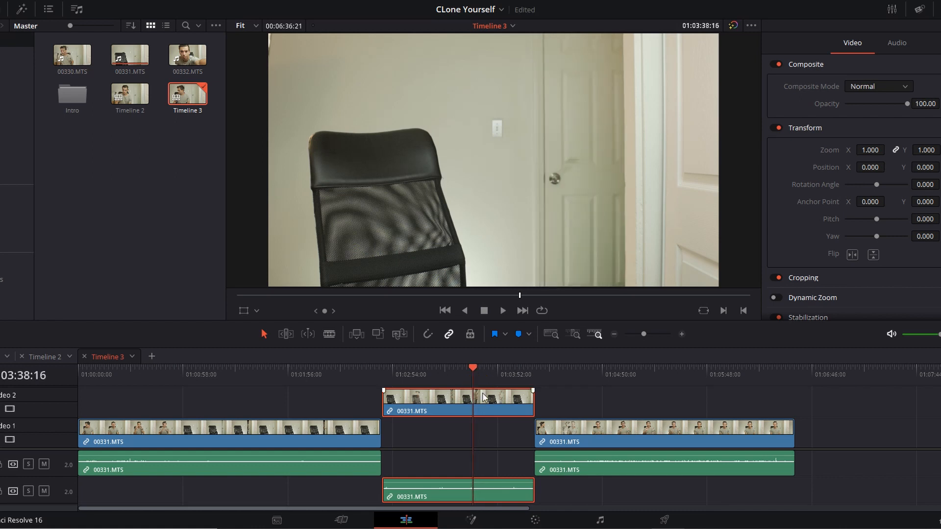
Step: Split the Video 2 clip at 01:03:38:16, set its second part aside past the end, and slide the seated clip on Video 1 beneath the first part
{"action": "key", "text": "ctrl+b"}
{"action": "left_click_drag", "start_coordinate": [490, 399], "coordinate": [883, 411]}
{"action": "left_click_drag", "start_coordinate": [611, 374], "coordinate": [689, 381]}
{"action": "left_click_drag", "start_coordinate": [650, 437], "coordinate": [495, 434]}
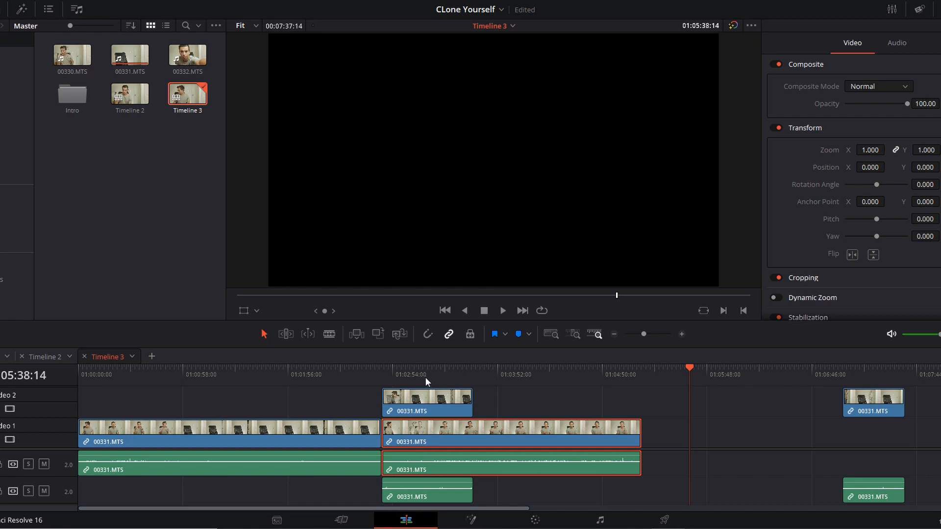
Step: Disable and re-enable the Video 2 clip at 01:02:54:19 to compare it with the seated clip underneath
{"action": "left_click", "coordinate": [416, 399]}
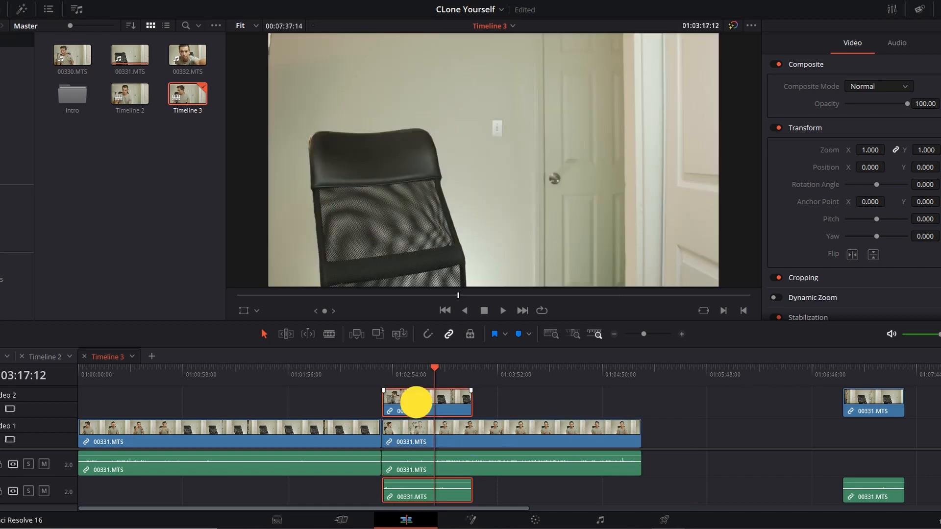
{"action": "left_click_drag", "start_coordinate": [392, 369], "coordinate": [382, 369]}
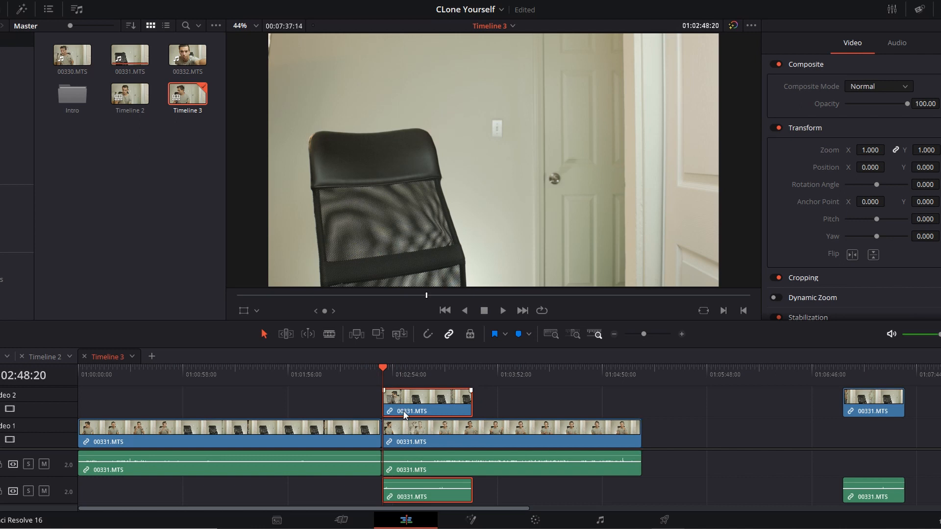
{"action": "left_click_drag", "start_coordinate": [390, 372], "coordinate": [394, 373]}
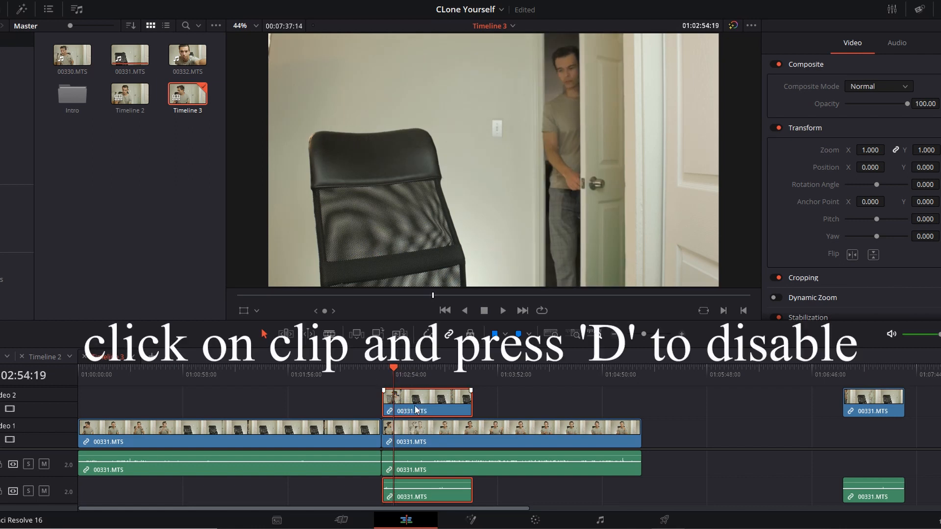
{"action": "key", "text": "d"}
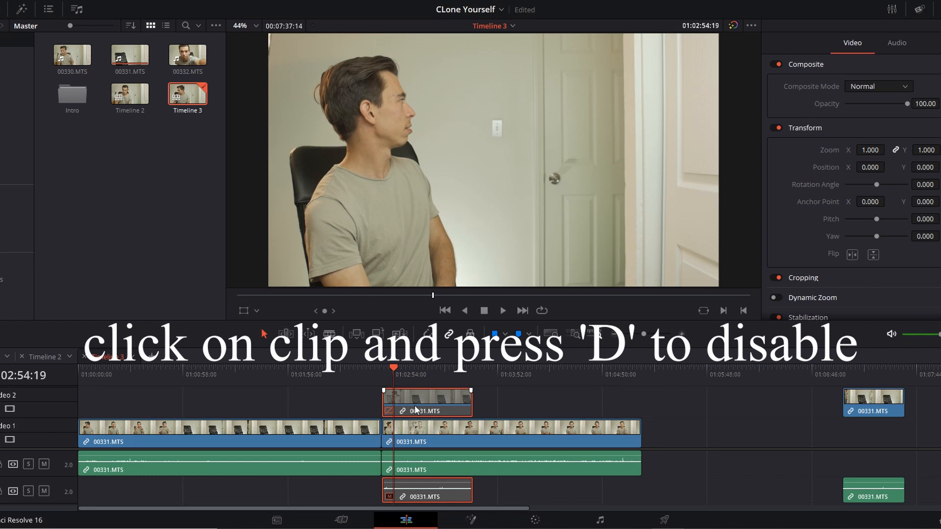
{"action": "key", "text": "d"}
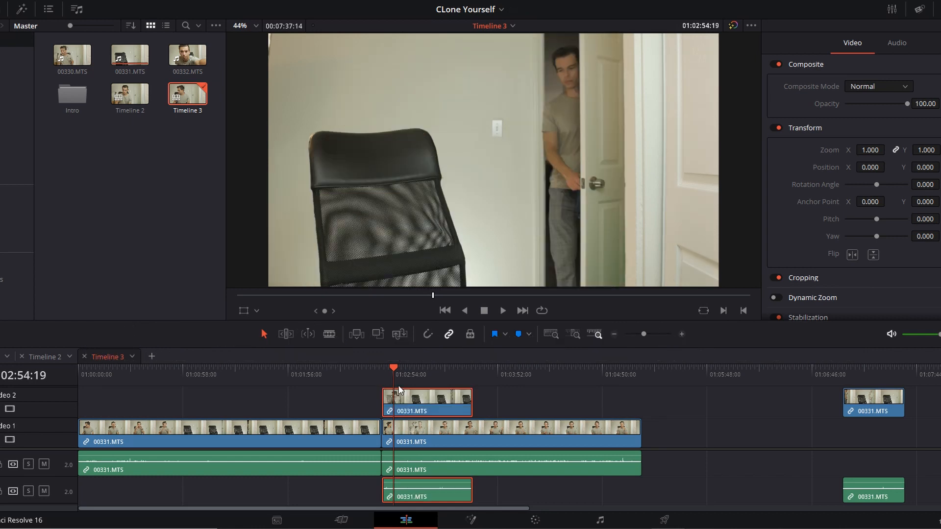
{"action": "key", "text": "d"}
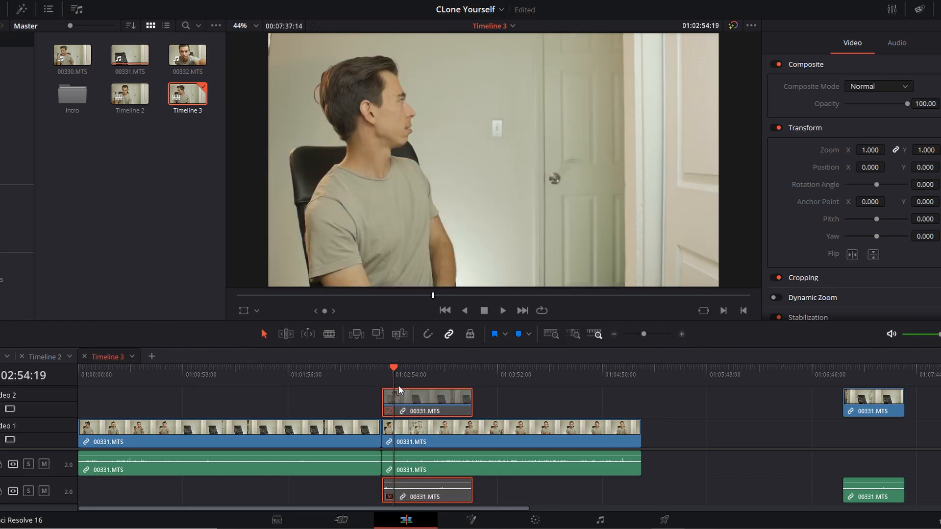
{"action": "key", "text": "d"}
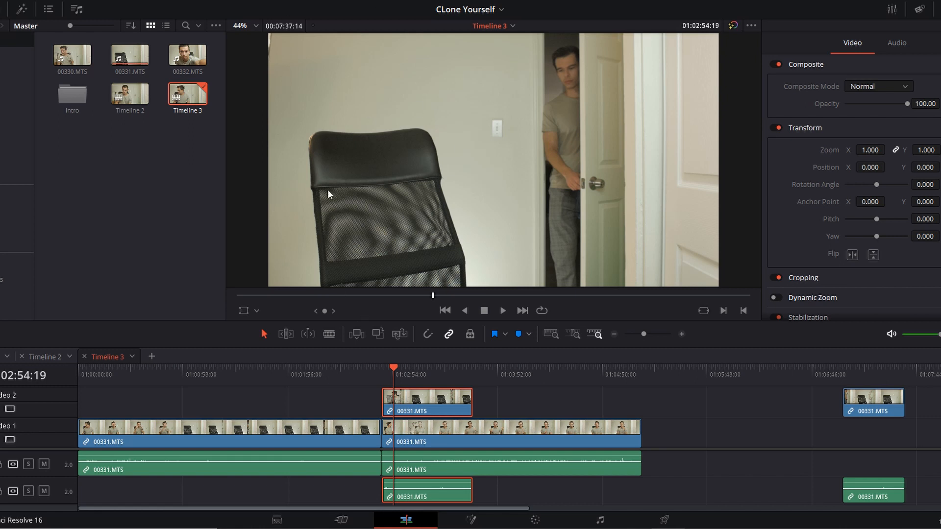
{"action": "key", "text": "d"}
{"action": "key", "text": "d"}
Step: Draw a closed Curve power window around the doorway side of the Video 2 clip in the Color workspace
{"action": "left_click", "coordinate": [540, 522]}
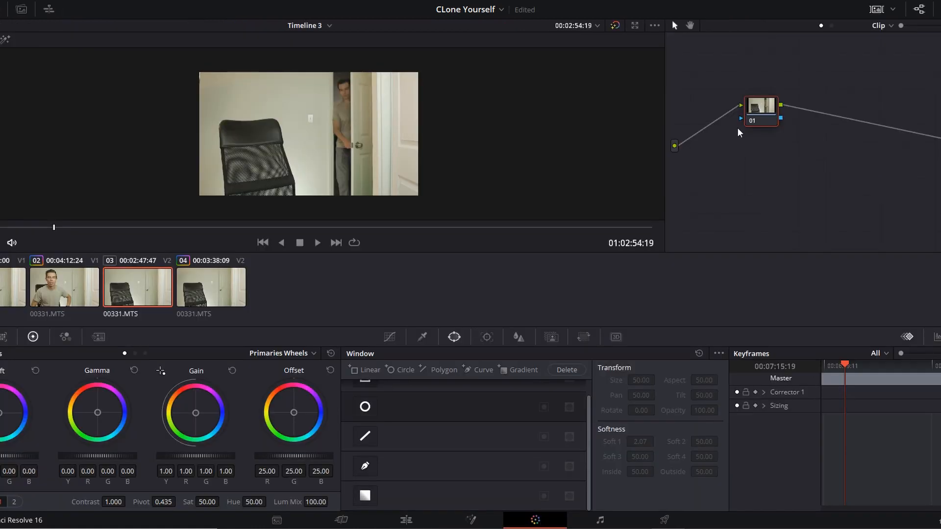
{"action": "left_click", "coordinate": [364, 471]}
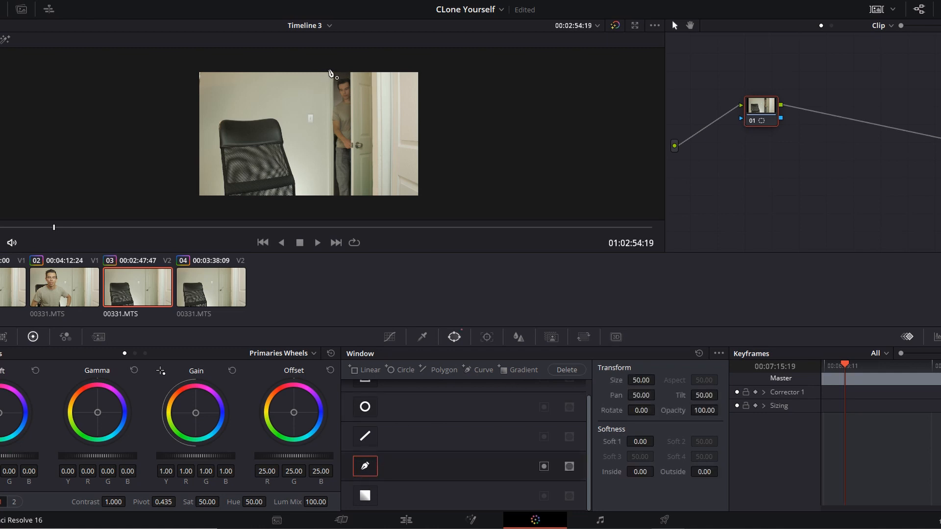
{"action": "left_click", "coordinate": [329, 74]}
{"action": "left_click", "coordinate": [328, 202]}
{"action": "left_click", "coordinate": [439, 205]}
{"action": "left_click", "coordinate": [432, 61]}
{"action": "left_click", "coordinate": [329, 55]}
Step: Adjust the upper point on the curve window's inner edge slightly away from the door frame
{"action": "scroll", "coordinate": [392, 441], "scroll_direction": "up", "scroll_amount": 1}
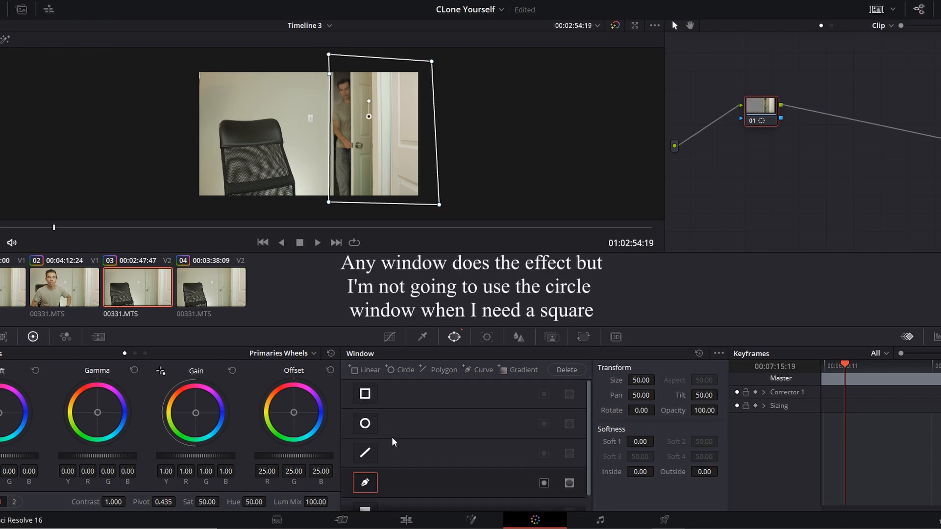
{"action": "scroll", "coordinate": [368, 499], "scroll_direction": "down", "scroll_amount": 1}
{"action": "scroll", "coordinate": [368, 463], "scroll_direction": "up", "scroll_amount": 1}
{"action": "scroll", "coordinate": [375, 453], "scroll_direction": "down", "scroll_amount": 1}
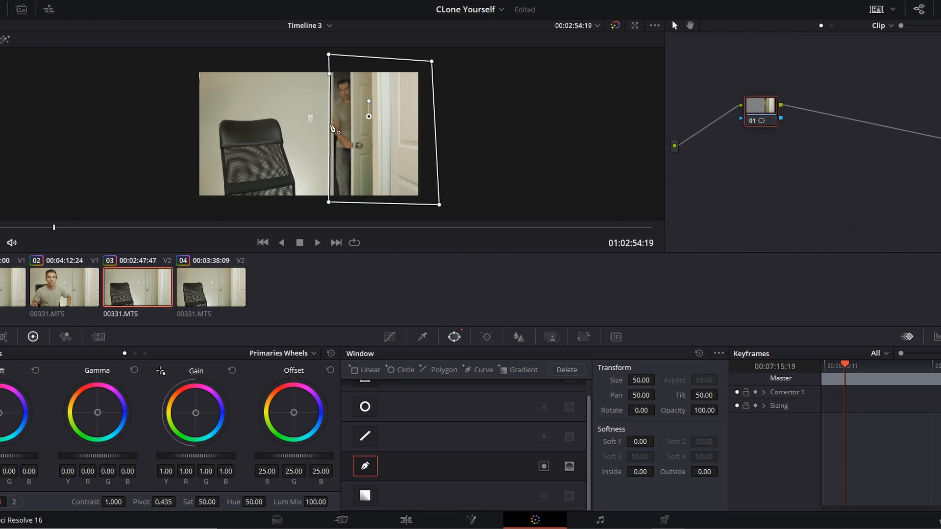
{"action": "left_click", "coordinate": [327, 75]}
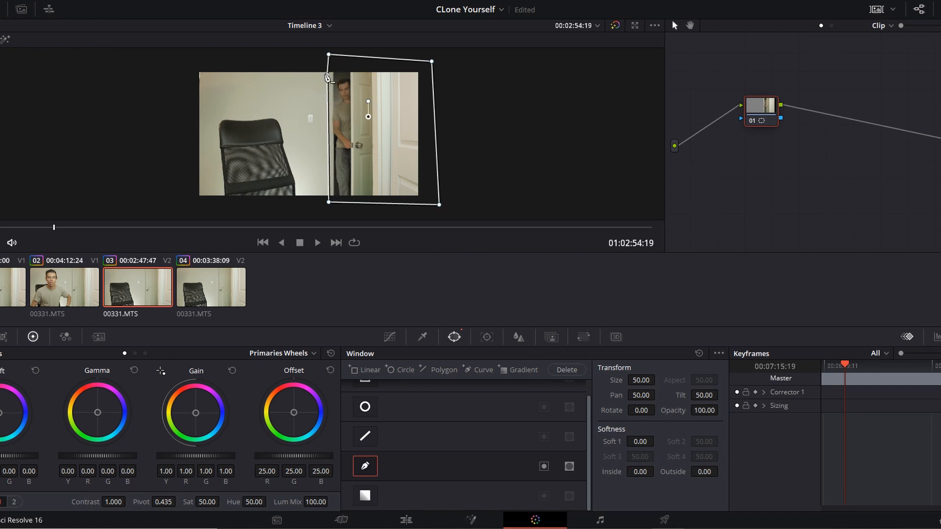
Step: Add an alpha output to the node graph and connect node 01's alpha output to it
{"action": "right_click", "coordinate": [796, 142]}
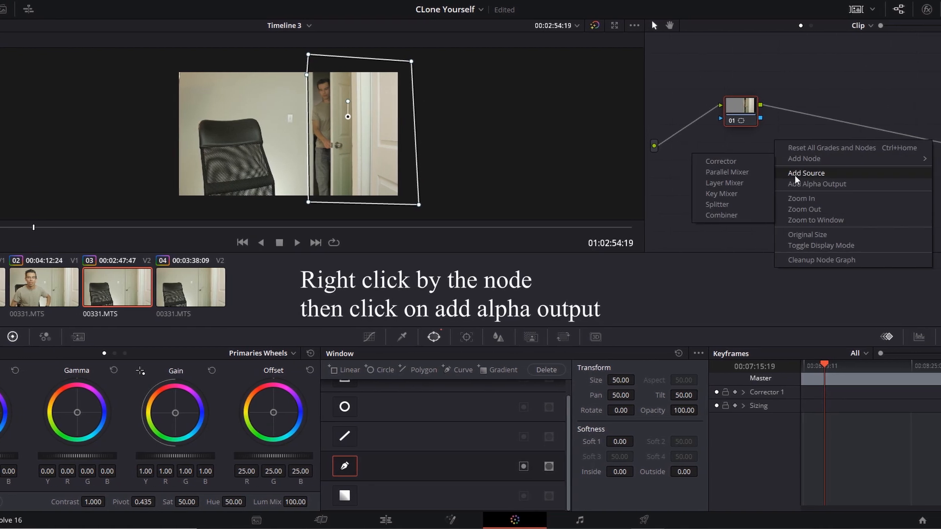
{"action": "left_click", "coordinate": [797, 184]}
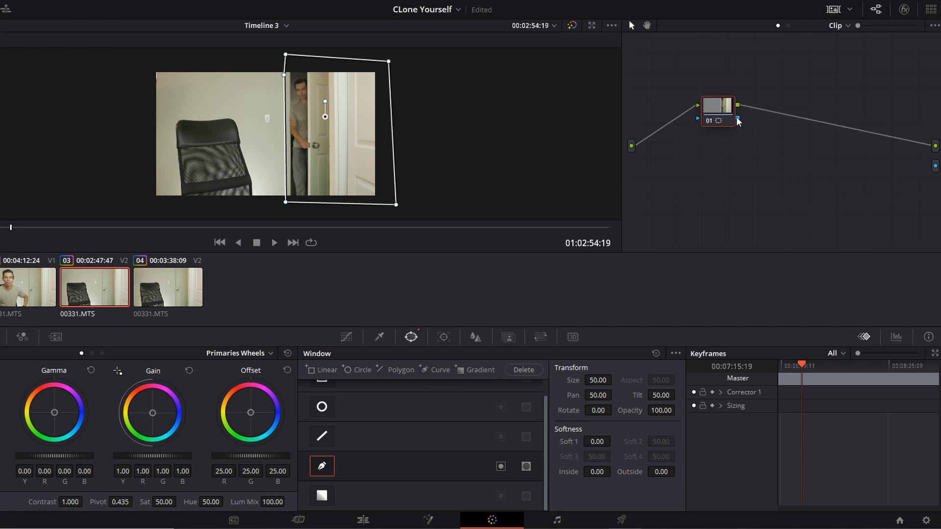
{"action": "left_click_drag", "start_coordinate": [739, 118], "coordinate": [935, 166]}
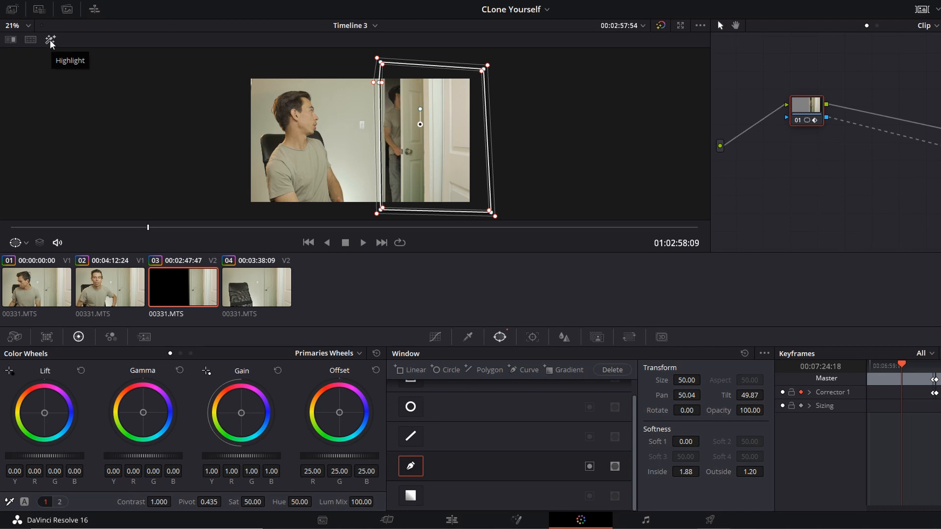
Step: Preview the mask with Highlight, try inverting the curve window, and restore both the normal view and the original mask
{"action": "left_click", "coordinate": [50, 41]}
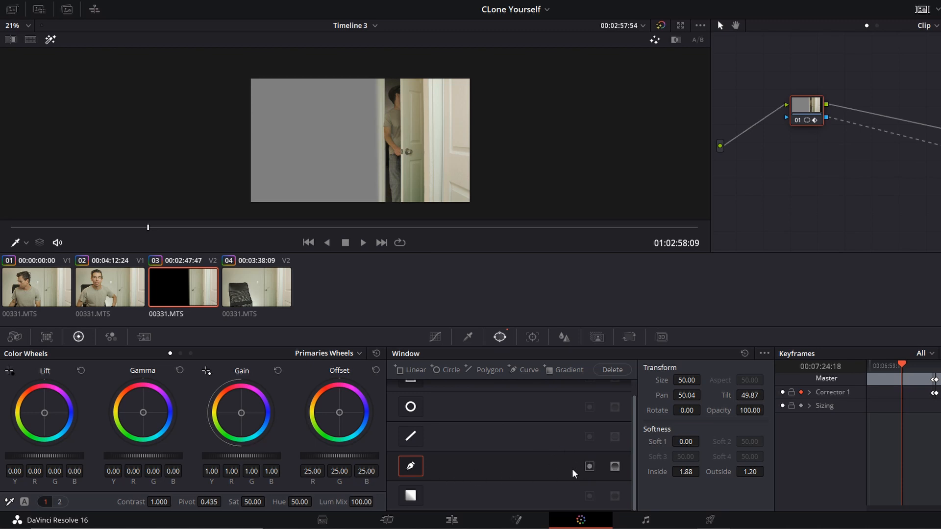
{"action": "left_click", "coordinate": [590, 467]}
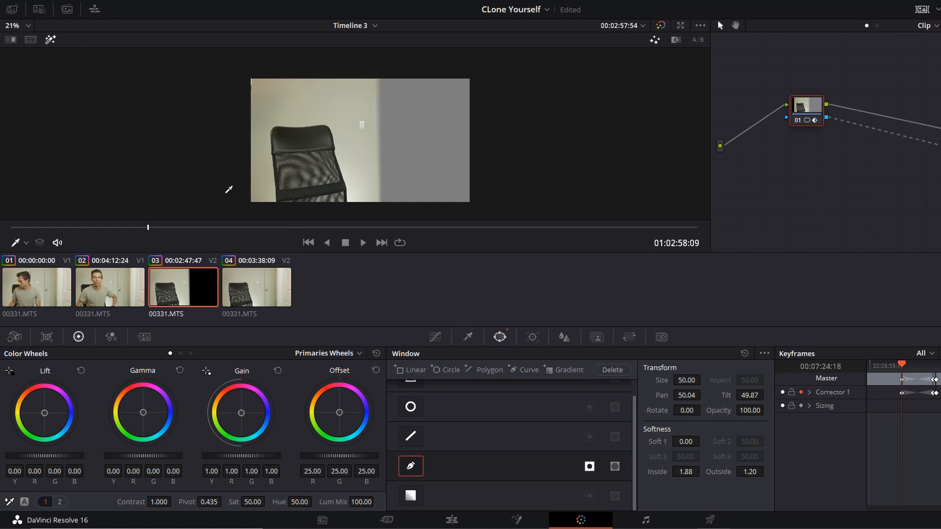
{"action": "left_click", "coordinate": [49, 42]}
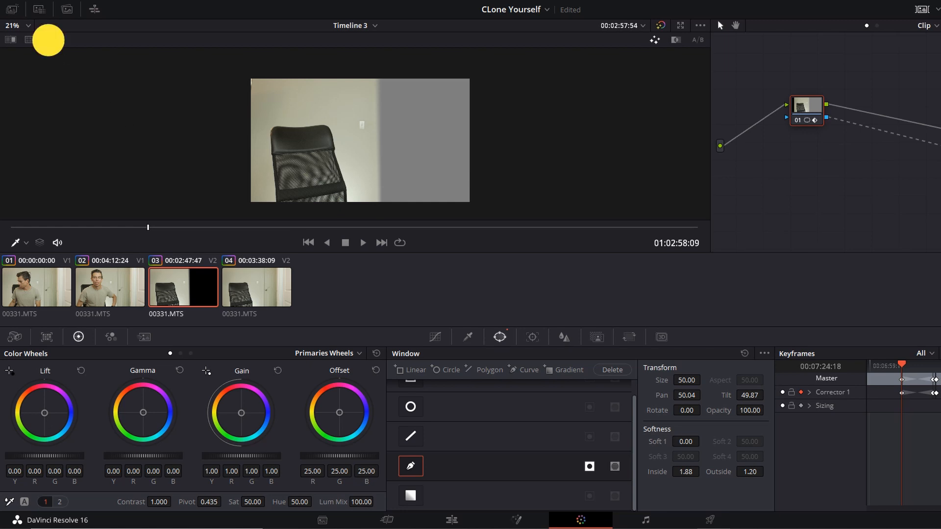
{"action": "left_click", "coordinate": [49, 41]}
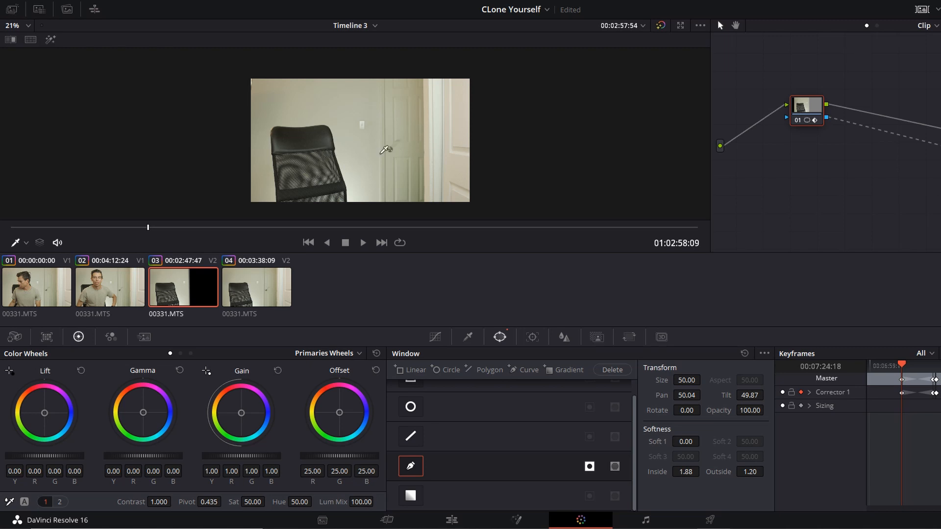
{"action": "left_click", "coordinate": [592, 469]}
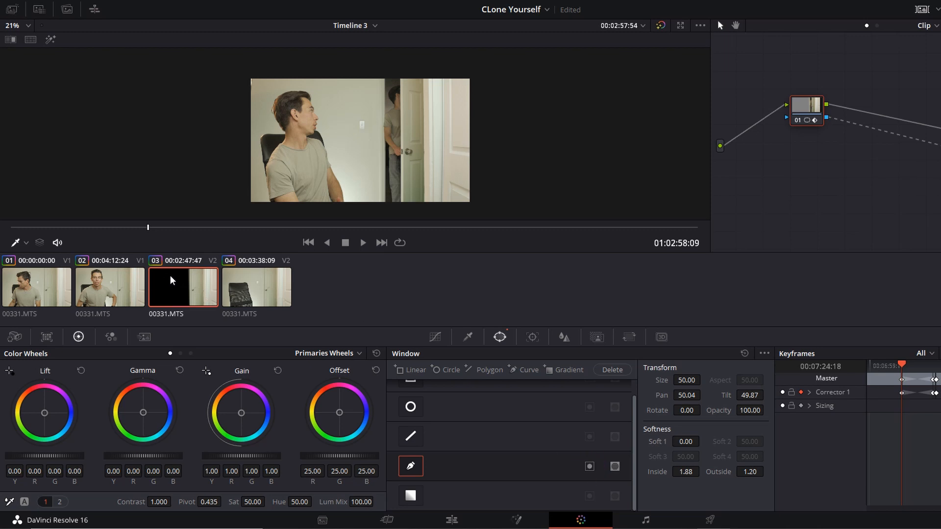
Step: Toggle the curve window's inversion on and off to compare which side of the frame is kept
{"action": "left_click", "coordinate": [589, 466]}
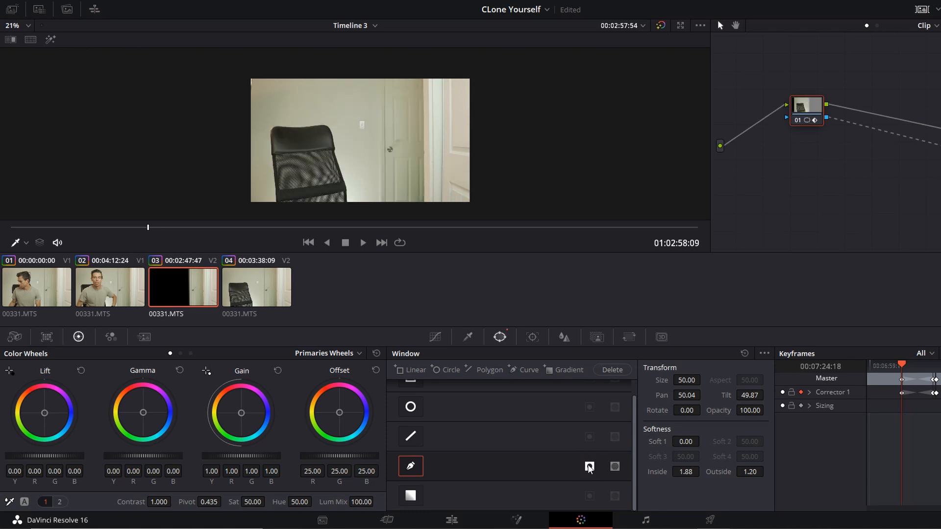
{"action": "left_click", "coordinate": [589, 466]}
{"action": "left_click", "coordinate": [589, 466]}
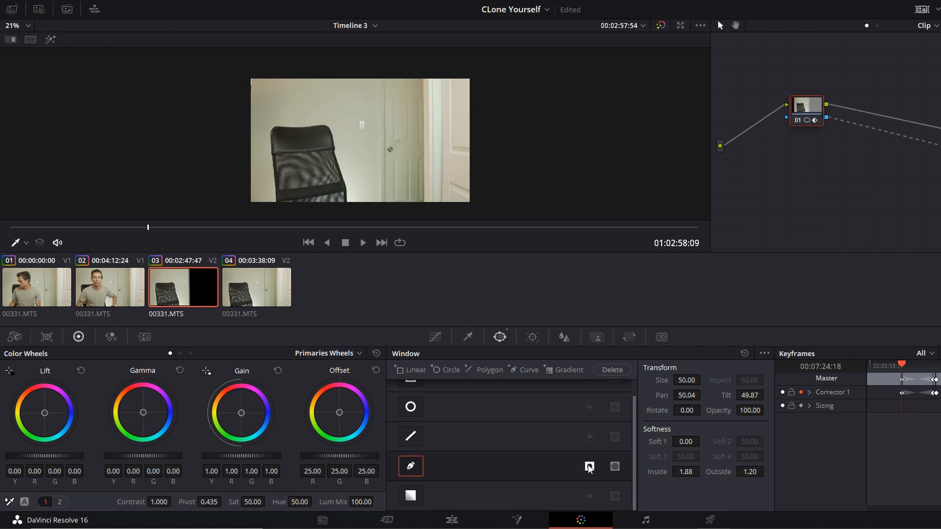
{"action": "left_click", "coordinate": [589, 466]}
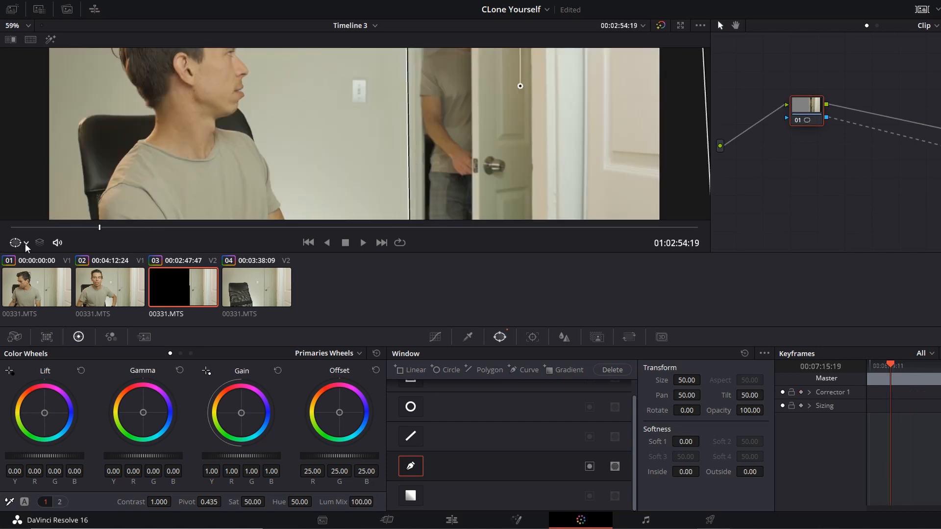
Step: Set the viewer overlay to Off to hide the power window outline and inspect the whole composite
{"action": "left_click", "coordinate": [25, 243]}
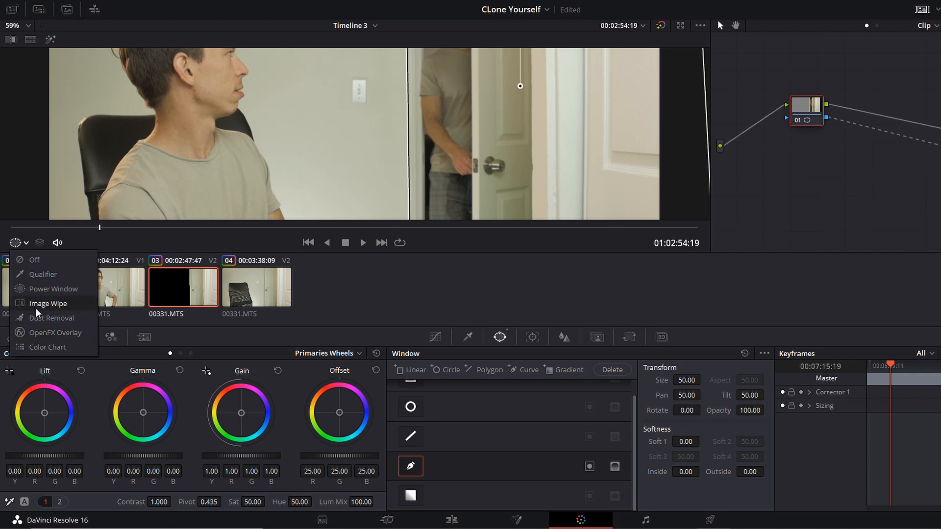
{"action": "left_click", "coordinate": [36, 289]}
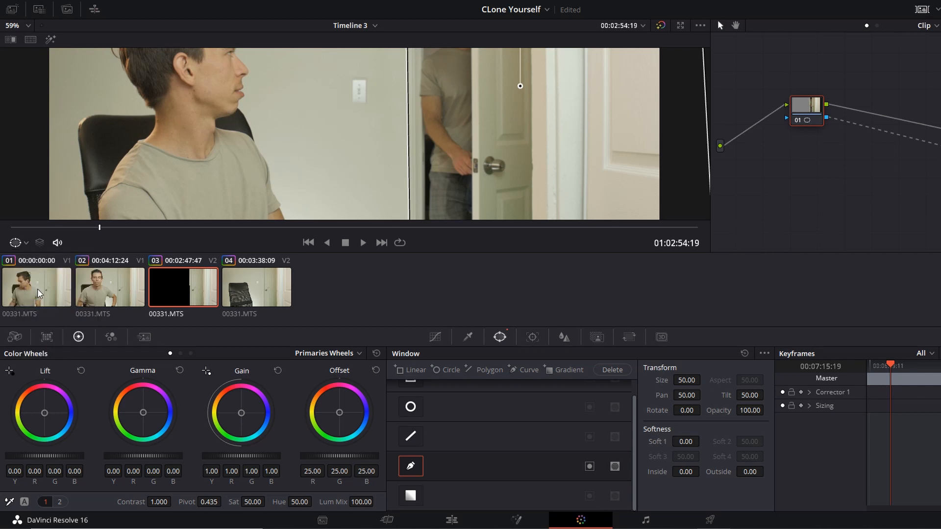
{"action": "left_click", "coordinate": [25, 243]}
{"action": "left_click", "coordinate": [26, 259]}
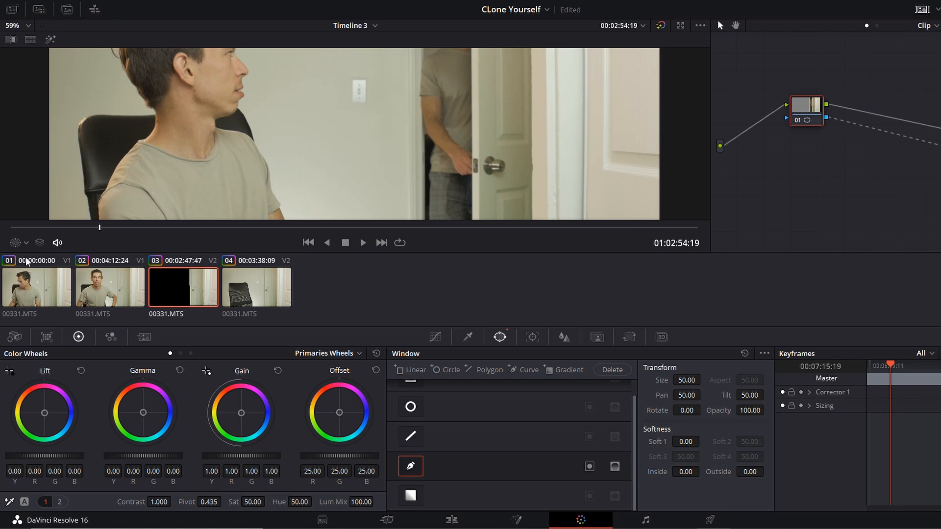
{"action": "scroll", "coordinate": [400, 138], "scroll_direction": "down", "scroll_amount": 5}
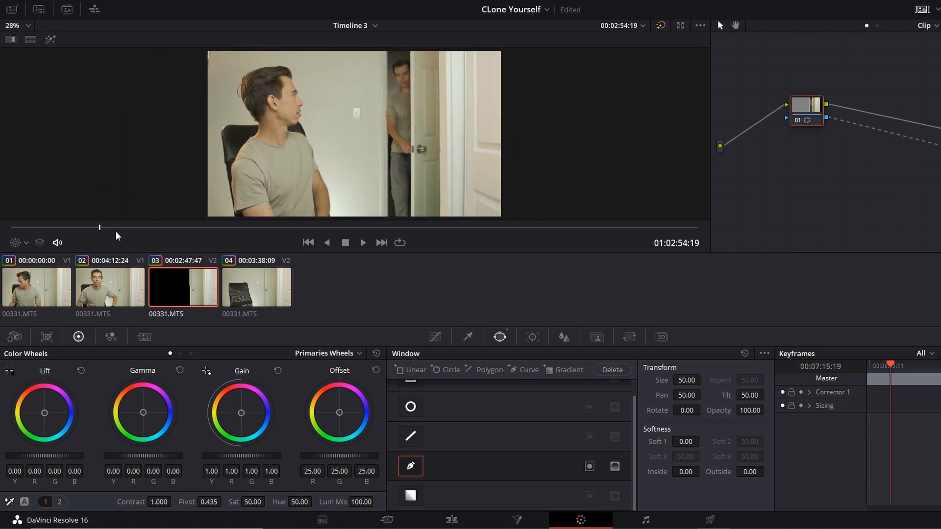
Step: Enable keyframing on Corrector 1 at 01:03:09:05, before the seated man crosses the window, and show the Power Window overlay
{"action": "left_click_drag", "start_coordinate": [103, 229], "coordinate": [338, 209]}
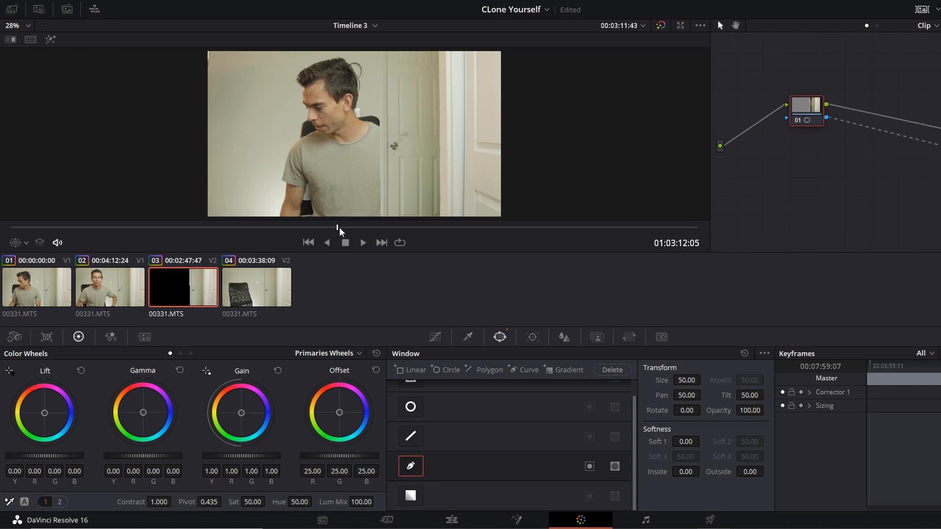
{"action": "left_click_drag", "start_coordinate": [339, 228], "coordinate": [296, 228]}
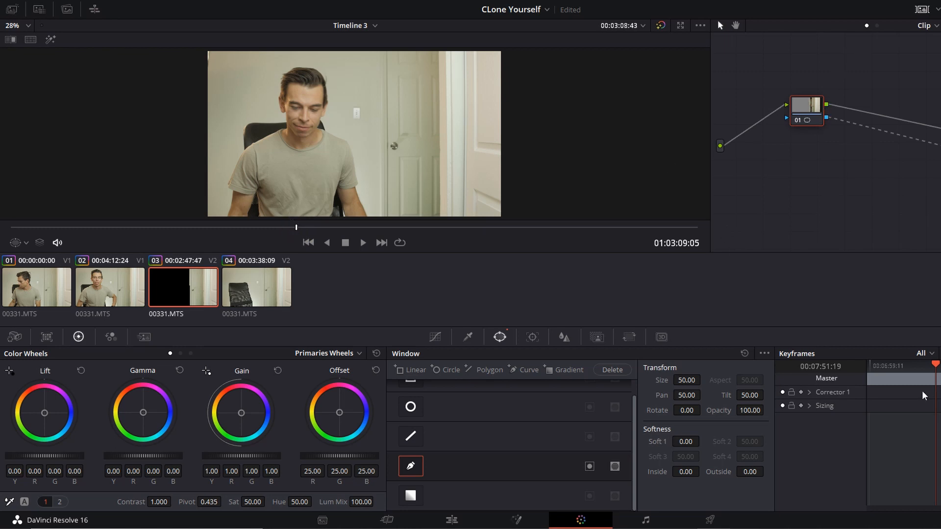
{"action": "left_click", "coordinate": [800, 392]}
{"action": "left_click", "coordinate": [20, 242]}
{"action": "left_click", "coordinate": [22, 287]}
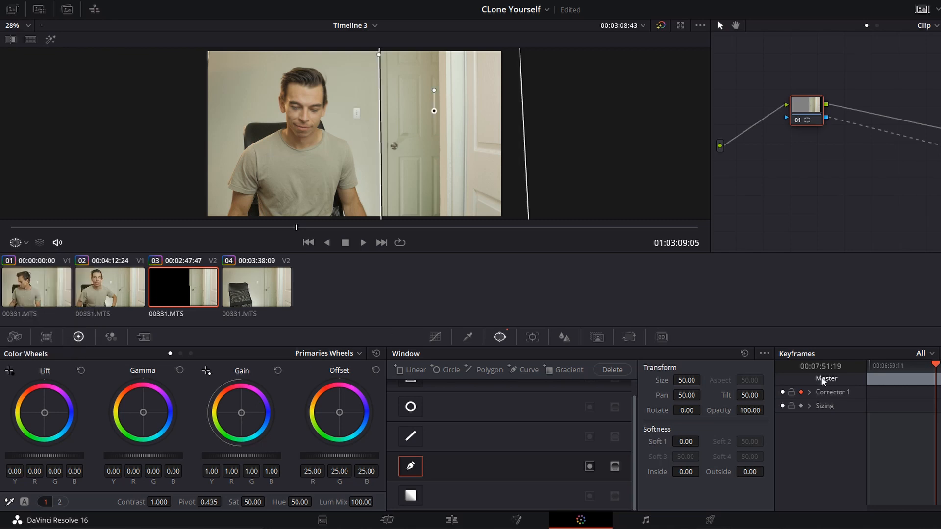
Step: Nudge the curve window to Pan 50.04 and Tilt 49.87 to record the first keyframe
{"action": "left_click", "coordinate": [454, 153]}
{"action": "left_click_drag", "start_coordinate": [454, 152], "coordinate": [455, 150]}
{"action": "left_click", "coordinate": [932, 365]}
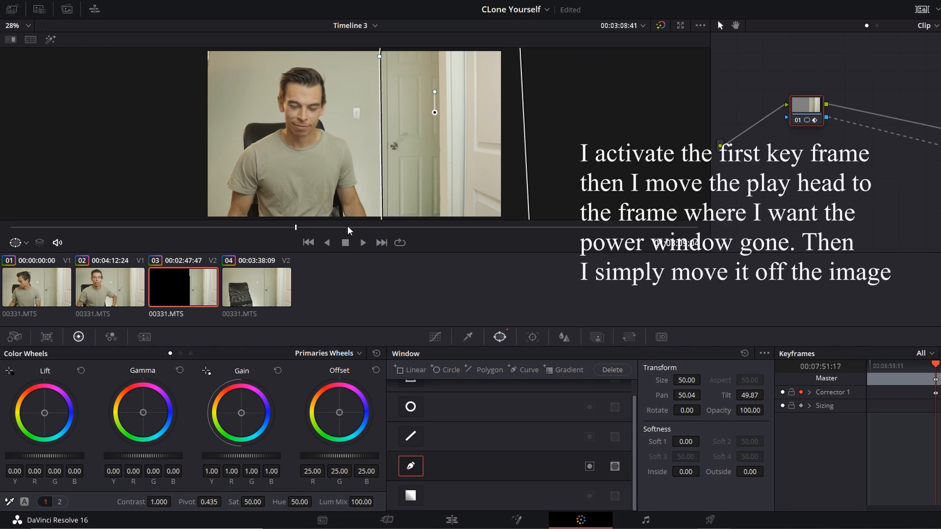
Step: A few frames after the first keyframe, move the curve window completely off the door side of the image, to Pan 60.85 and Tilt 50.09
{"action": "left_click", "coordinate": [300, 226]}
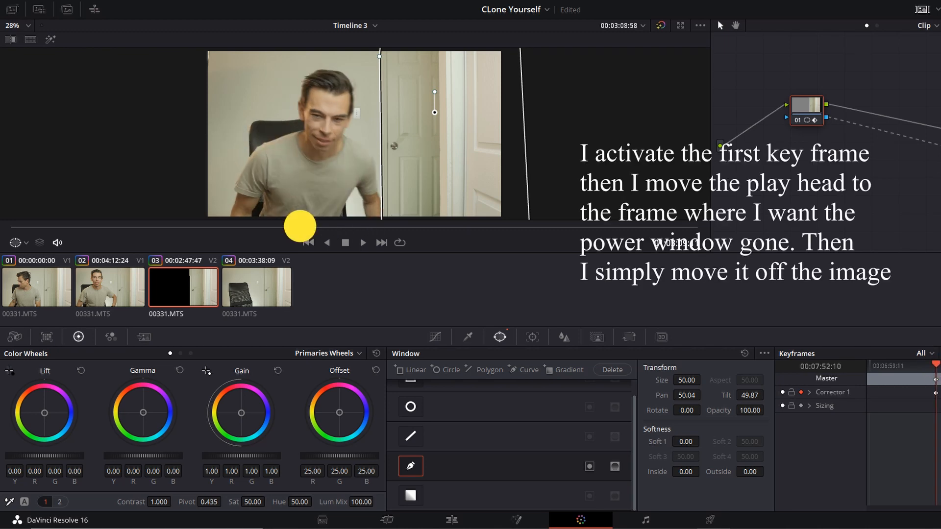
{"action": "left_click_drag", "start_coordinate": [300, 226], "coordinate": [297, 226]}
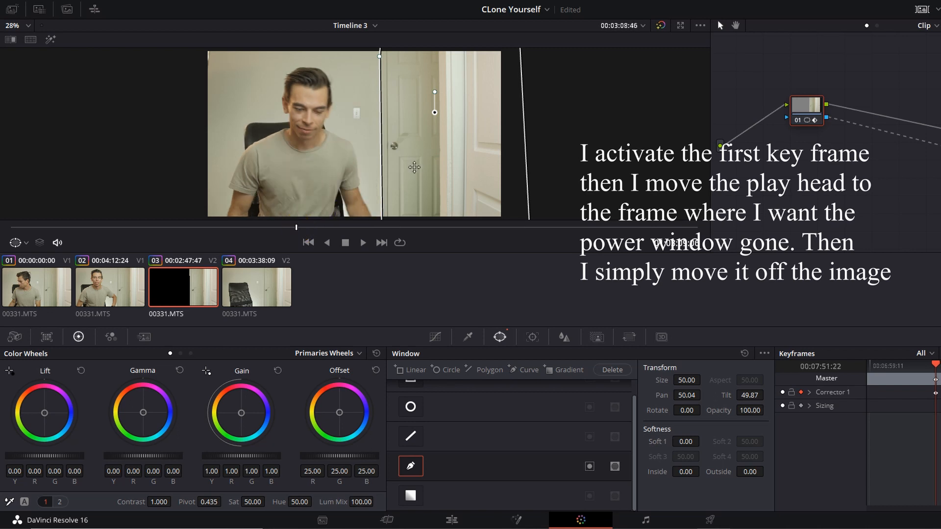
{"action": "key", "text": "Right"}
{"action": "key", "text": "Right"}
{"action": "key", "text": "Right"}
{"action": "key", "text": "Right"}
{"action": "key", "text": "Right"}
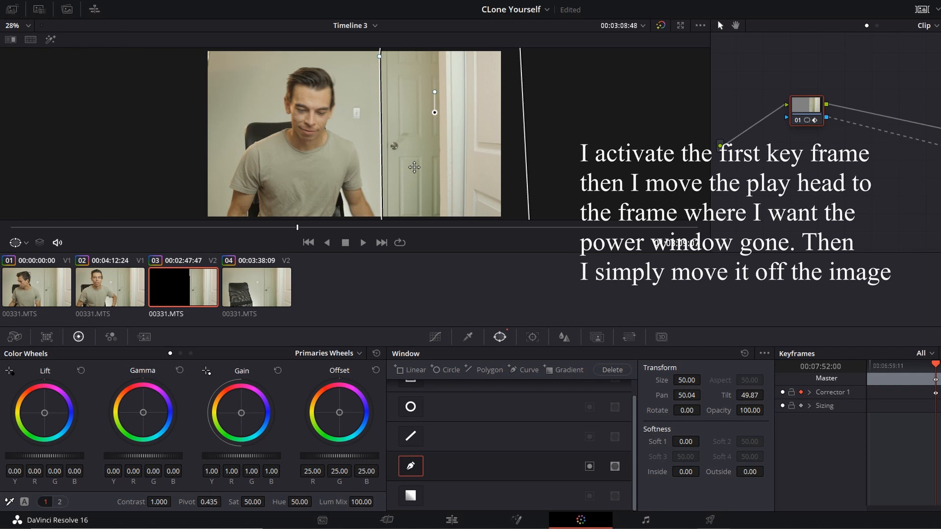
{"action": "left_click_drag", "start_coordinate": [414, 167], "coordinate": [554, 165]}
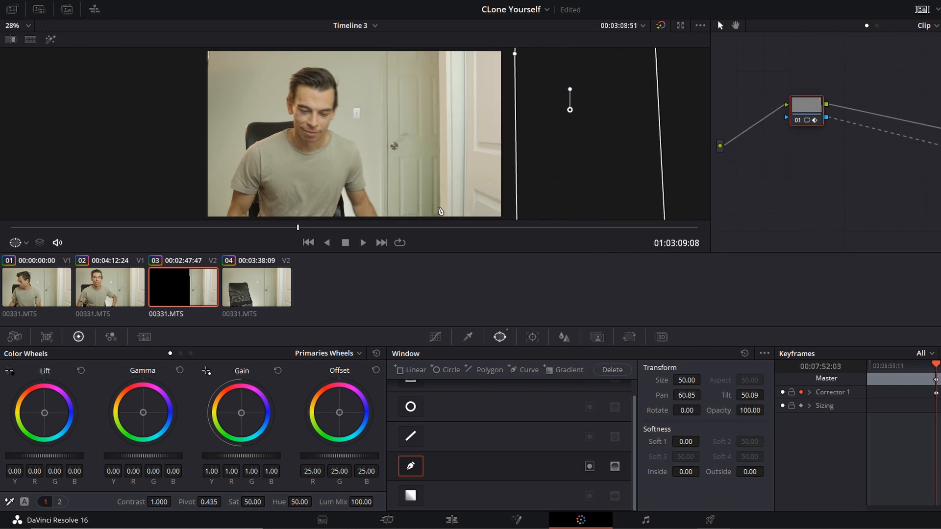
Step: Play the clip onward from 01:03:09:09 to check the composite after the window has left the frame
{"action": "key", "text": "Right"}
{"action": "key", "text": "Right"}
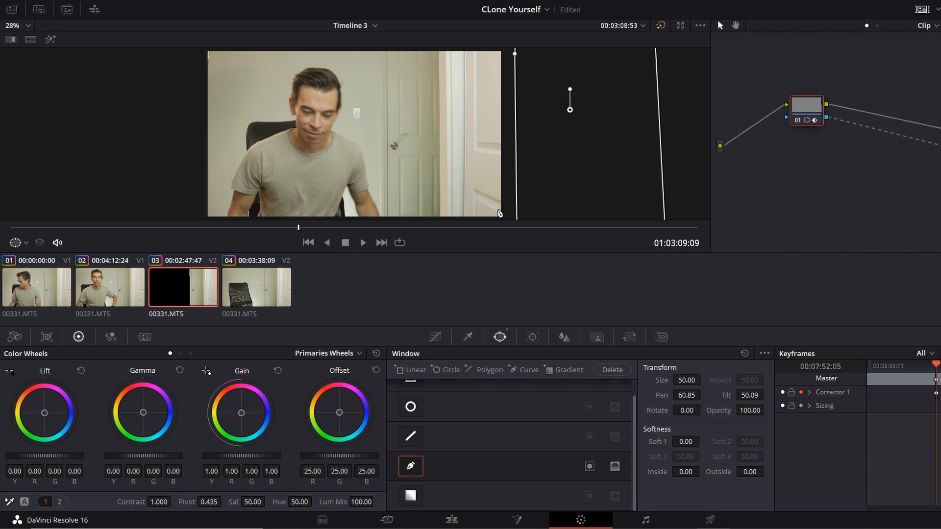
{"action": "left_click_drag", "start_coordinate": [933, 371], "coordinate": [930, 374]}
{"action": "key", "text": "space"}
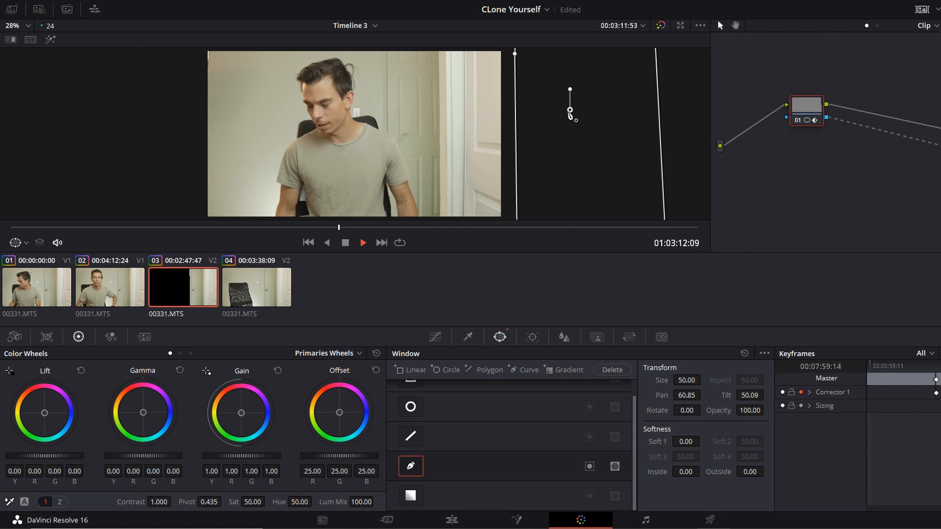
Step: Soften the curve window's edges at 01:03:08:10 with Inside 1.88 and Outside 1.20, and check the blend at other frames
{"action": "left_click", "coordinate": [294, 227]}
{"action": "left_click_drag", "start_coordinate": [295, 226], "coordinate": [285, 227]}
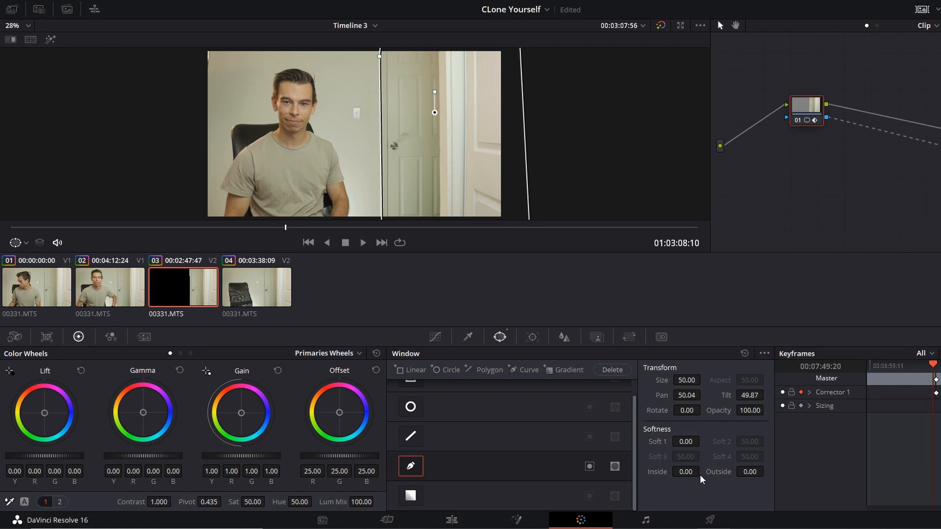
{"action": "left_click_drag", "start_coordinate": [688, 471], "coordinate": [748, 479]}
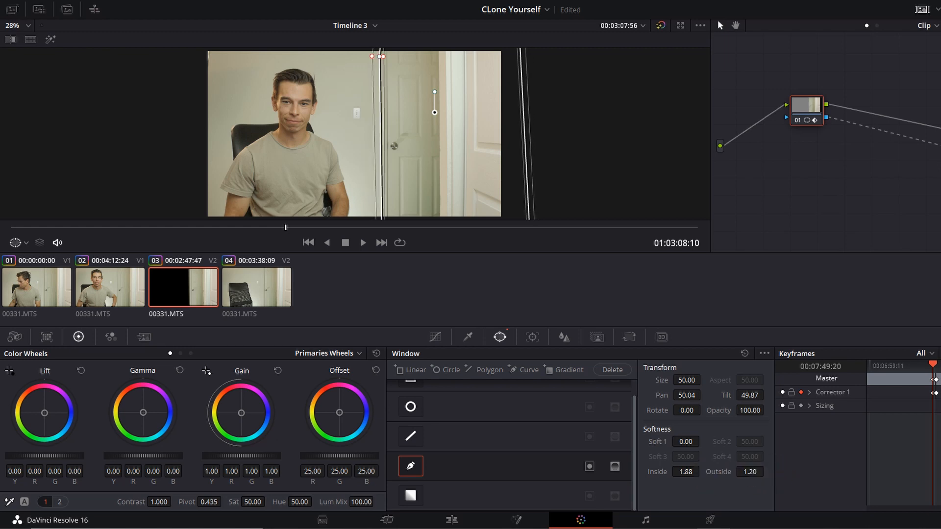
{"action": "left_click", "coordinate": [936, 366]}
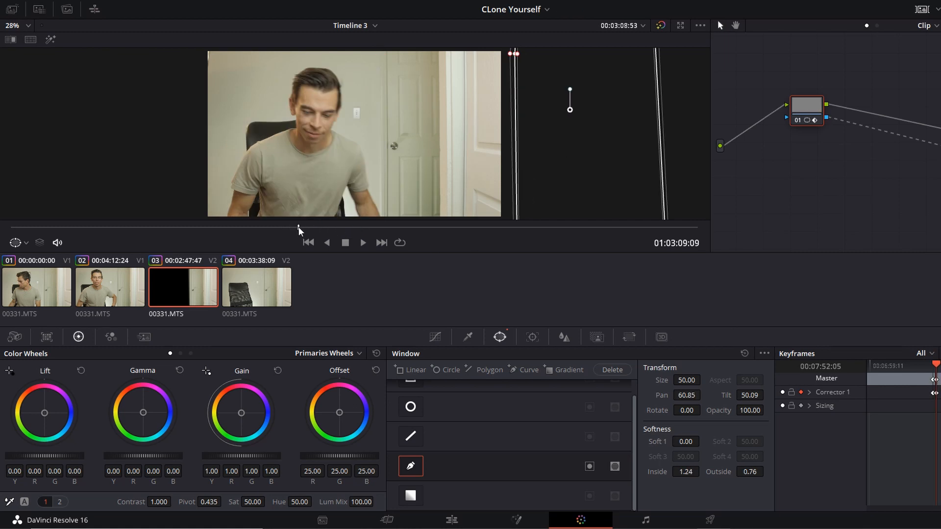
{"action": "left_click_drag", "start_coordinate": [299, 228], "coordinate": [220, 227]}
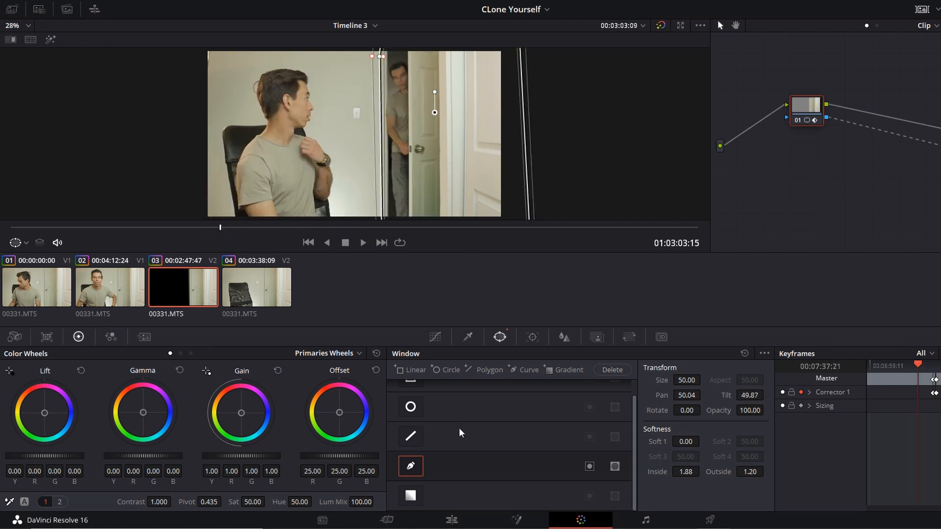
Step: Switch to the Edit page and place the playhead at 01:02:58:09 over the stacked clips to view the clone composite
{"action": "left_click", "coordinate": [452, 520]}
{"action": "mouse_move", "coordinate": [439, 374]}
{"action": "left_mouse_down"}
{"action": "mouse_move", "coordinate": [430, 375]}
{"action": "mouse_move", "coordinate": [446, 376]}
{"action": "left_mouse_up"}
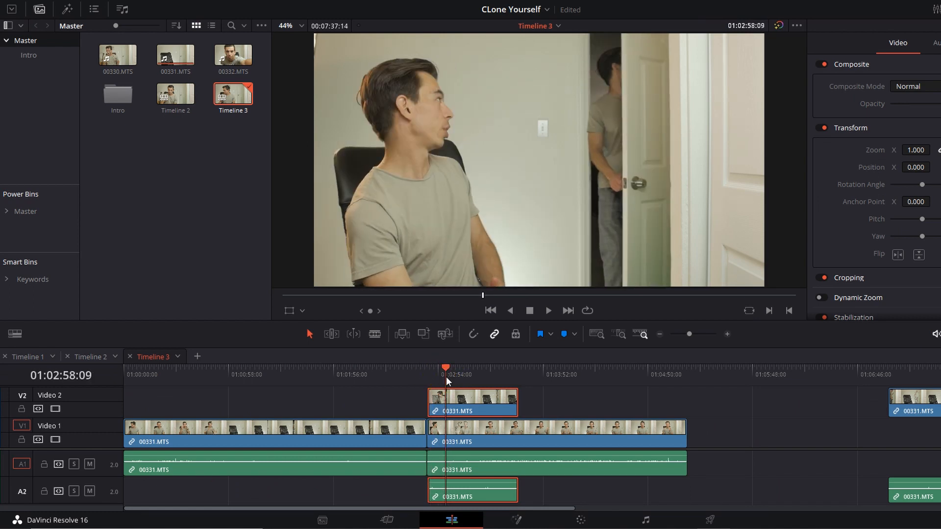